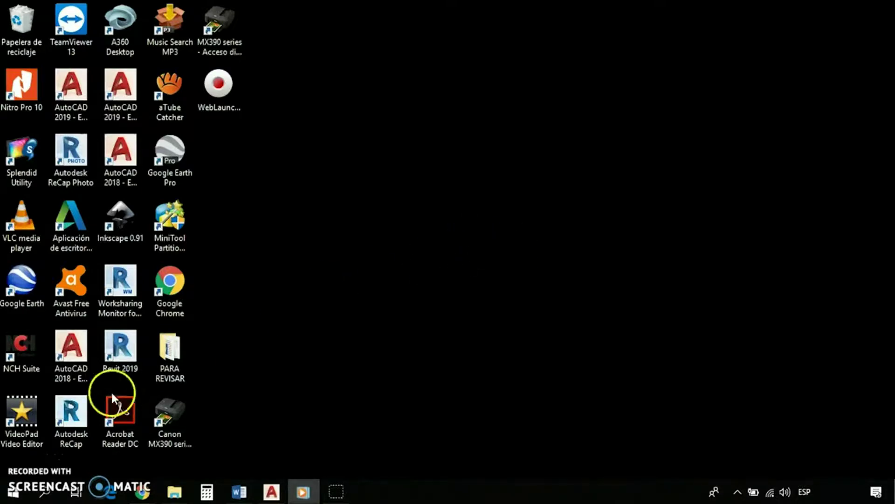
- Launch AutoCAD 2018 from the desktop and start a new blank drawing
double_click(78, 351)
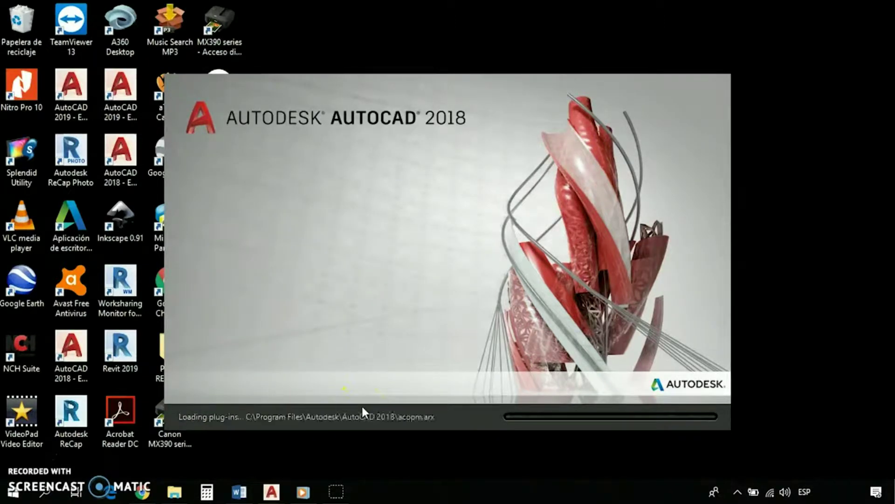
click(366, 334)
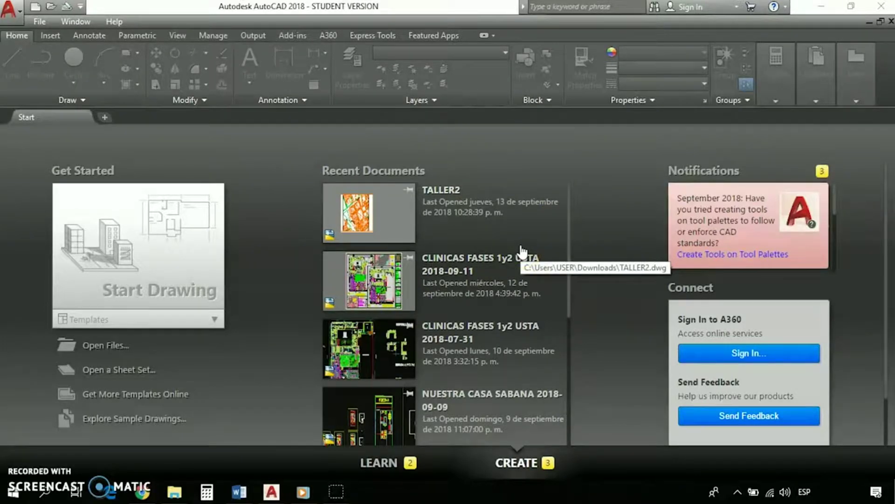
click(362, 188)
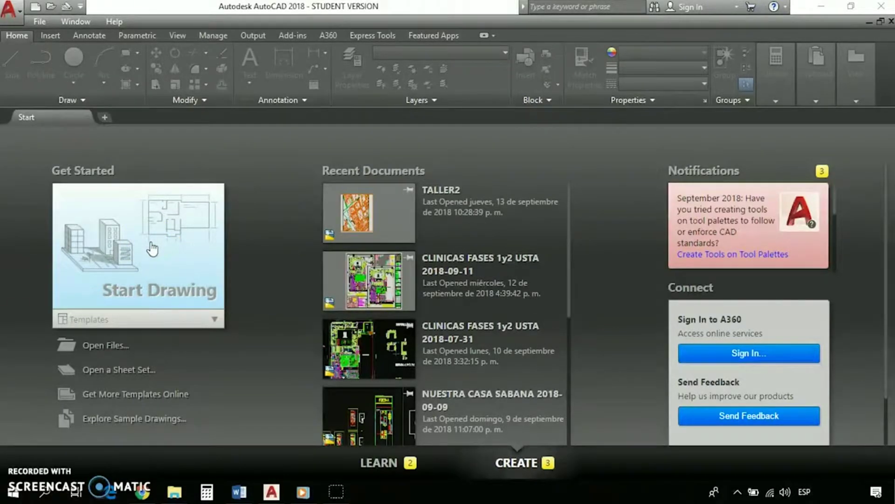
click(151, 245)
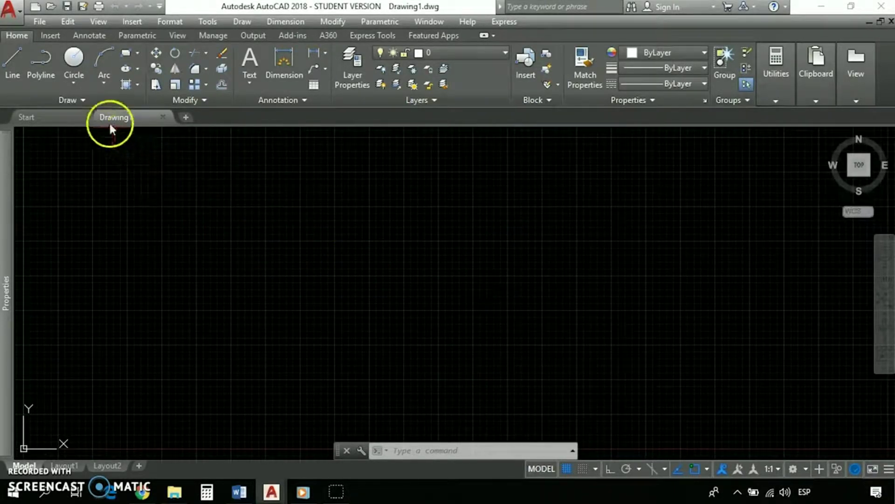
- Create three more blank drawings alongside the first one
mouse_move(149, 127)
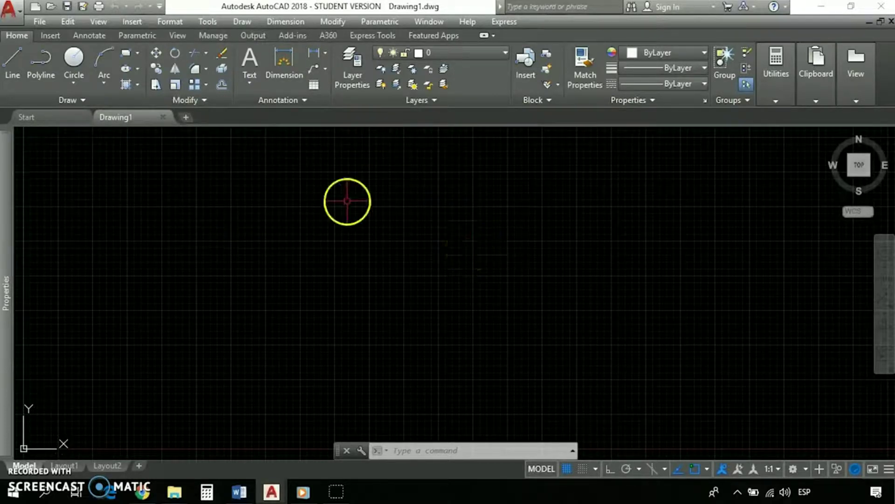
click(186, 118)
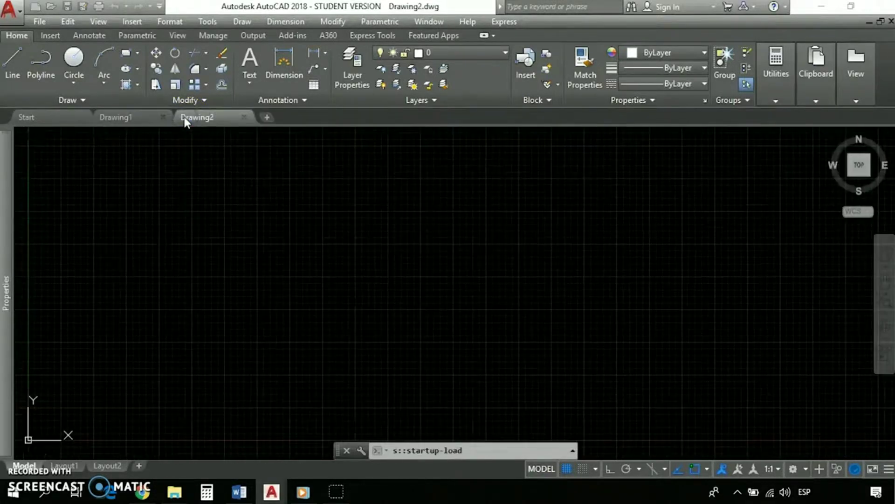
click(261, 117)
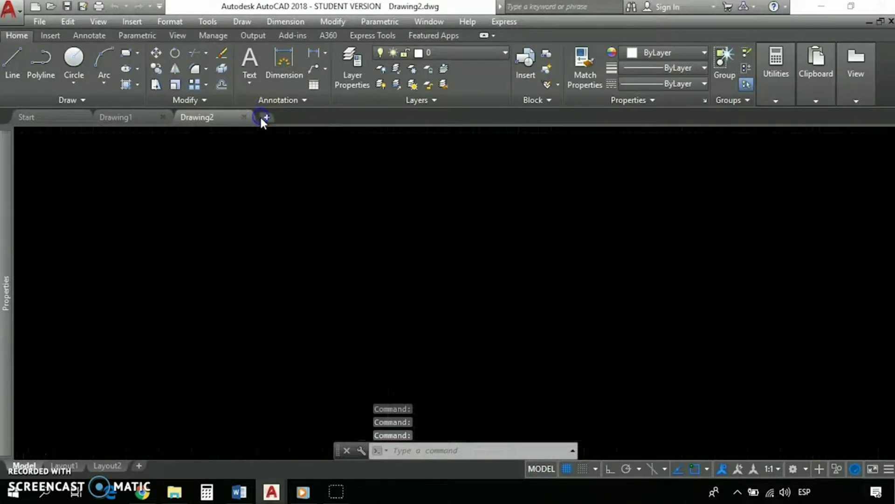
click(343, 117)
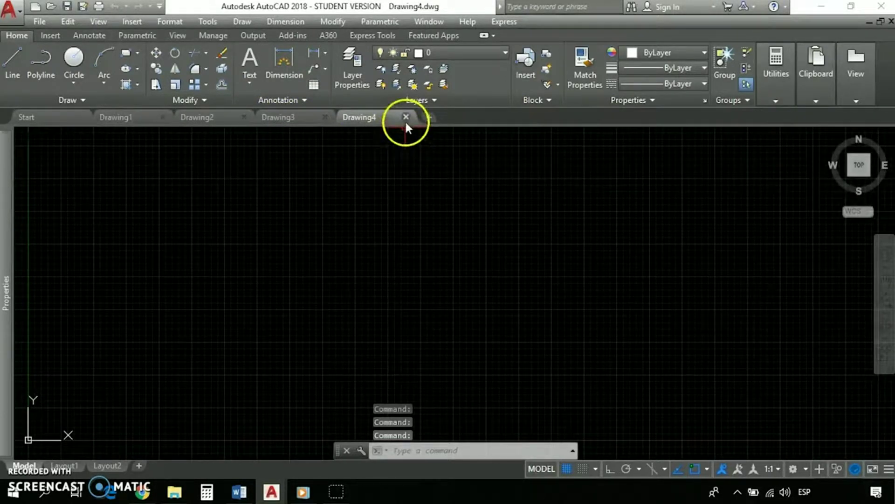
- Close the fourth drawing and switch back and forth among Drawing1, Drawing2 and Drawing3
click(404, 117)
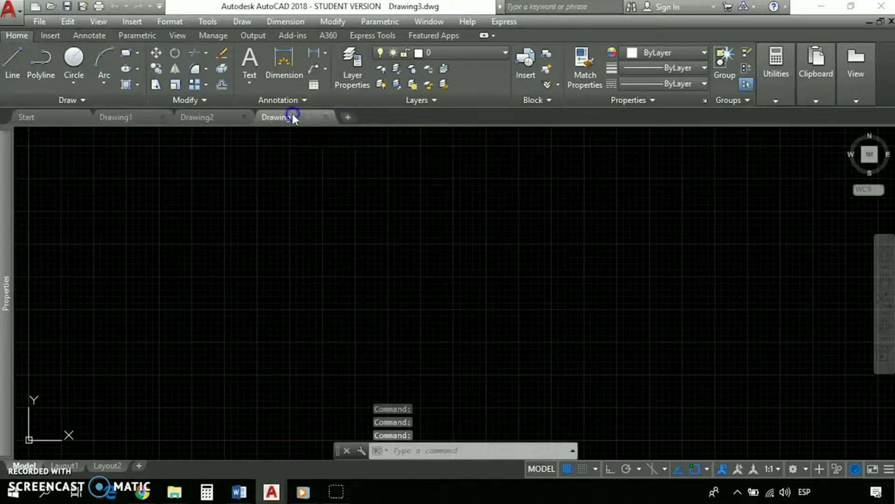
click(212, 117)
click(130, 116)
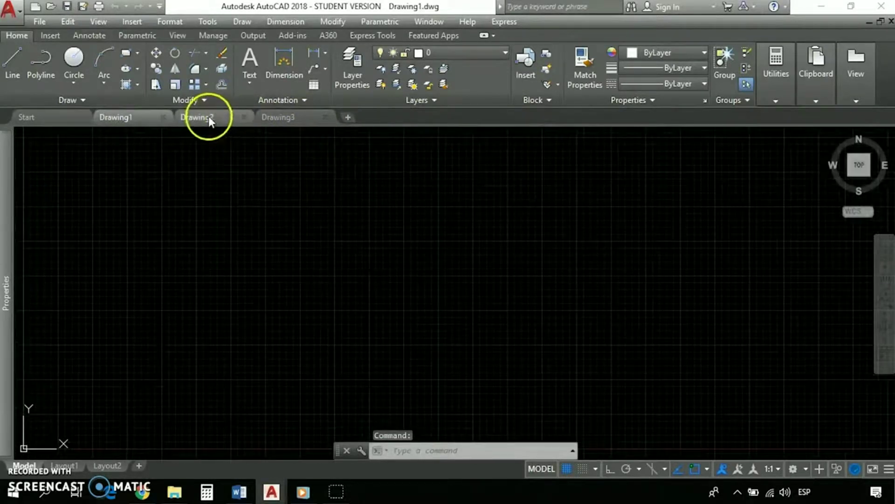
click(209, 116)
click(281, 116)
click(136, 117)
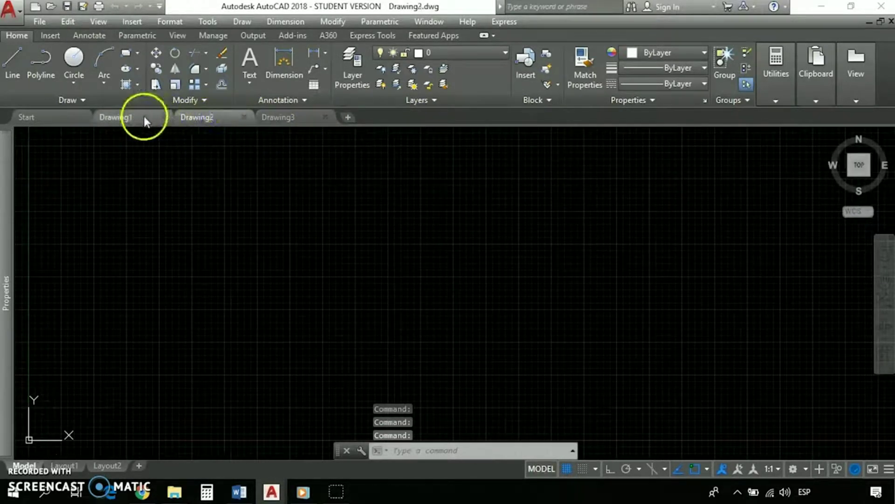
click(216, 119)
click(281, 118)
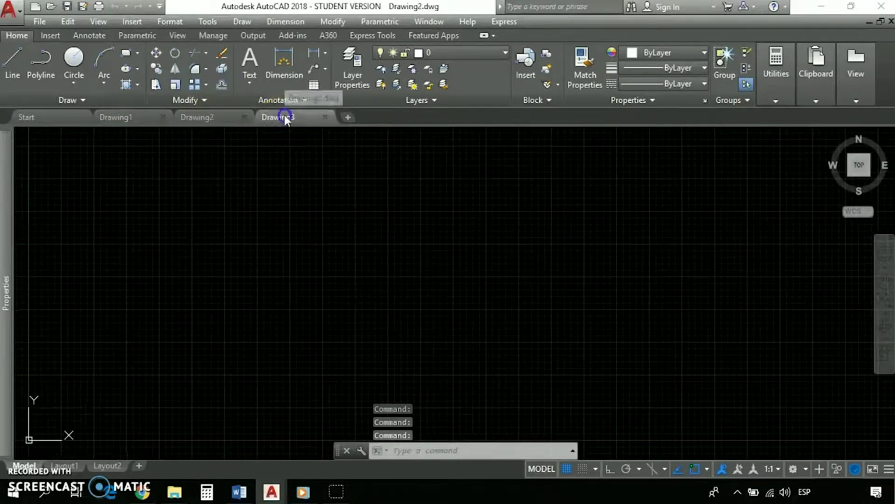
- Close the three remaining blank drawings, Drawing3, Drawing2 and Drawing1
click(325, 116)
click(244, 117)
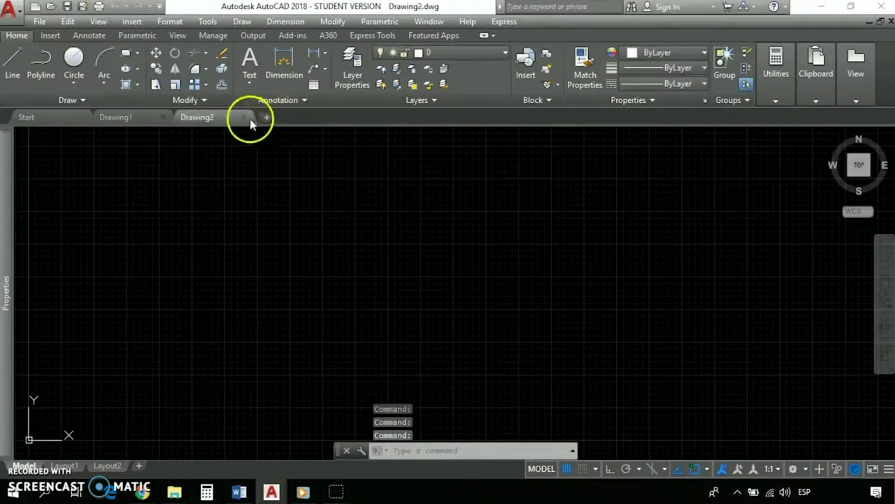
click(162, 117)
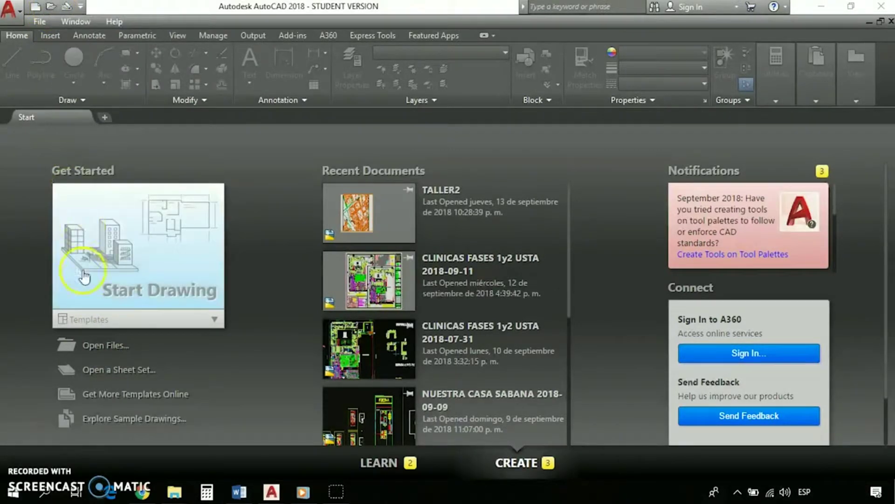
- Browse the available file locations, including the Desktop, open TALLER2.dwg from the Descargas folder, and close it after viewing
click(96, 346)
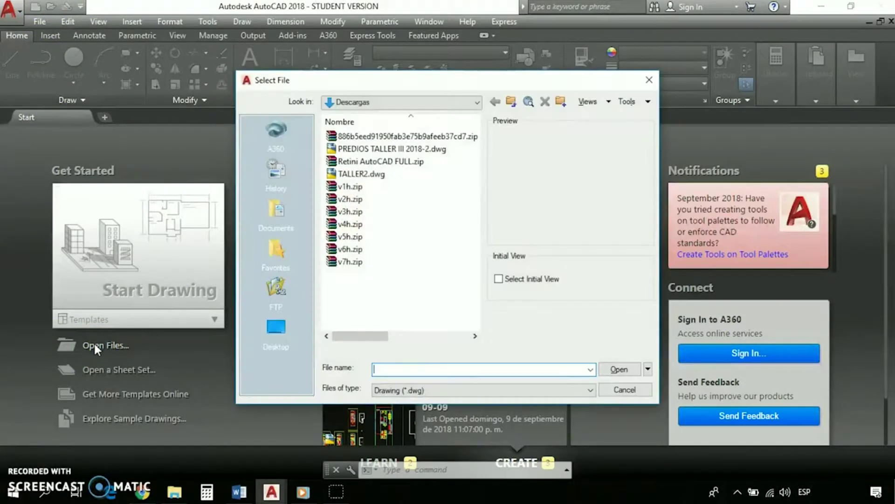
click(650, 79)
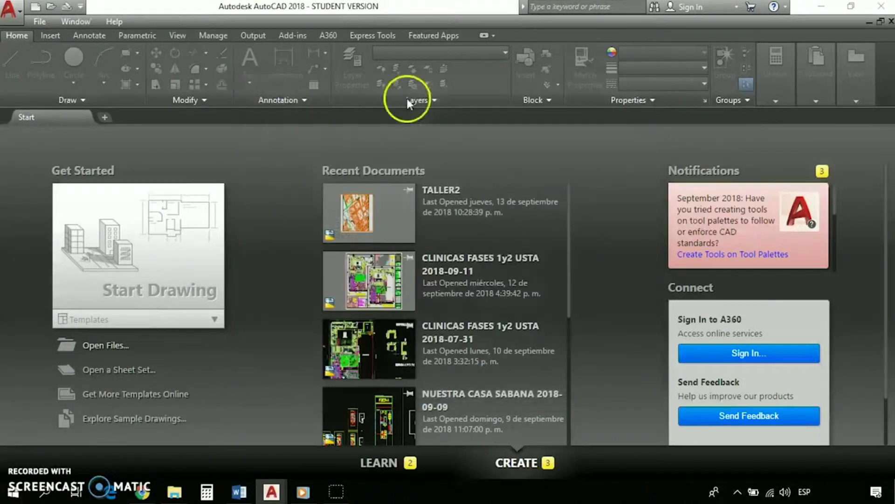
click(50, 7)
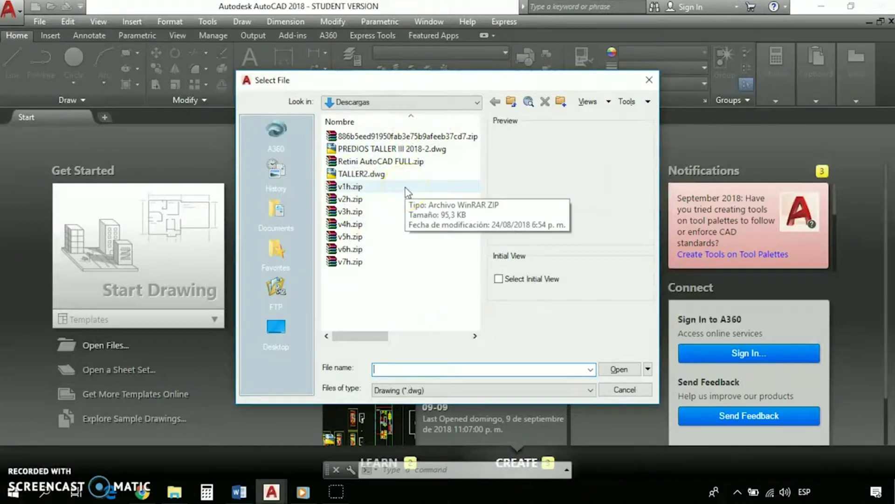
click(286, 107)
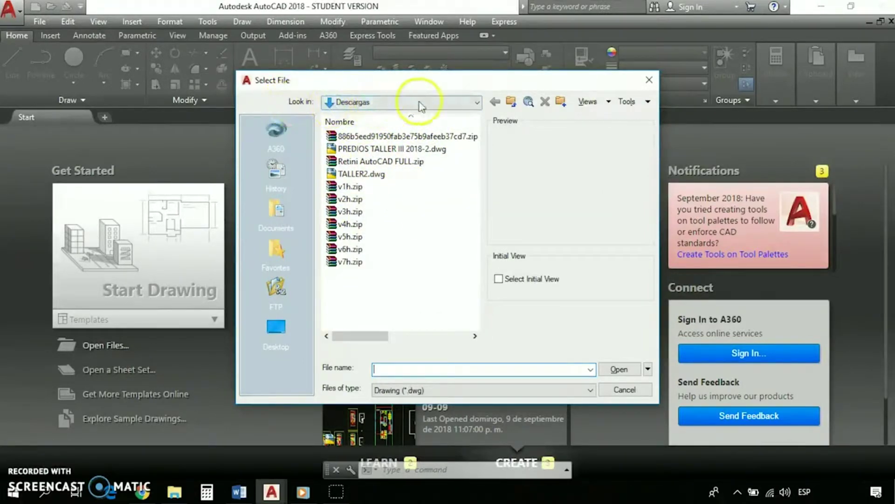
click(476, 102)
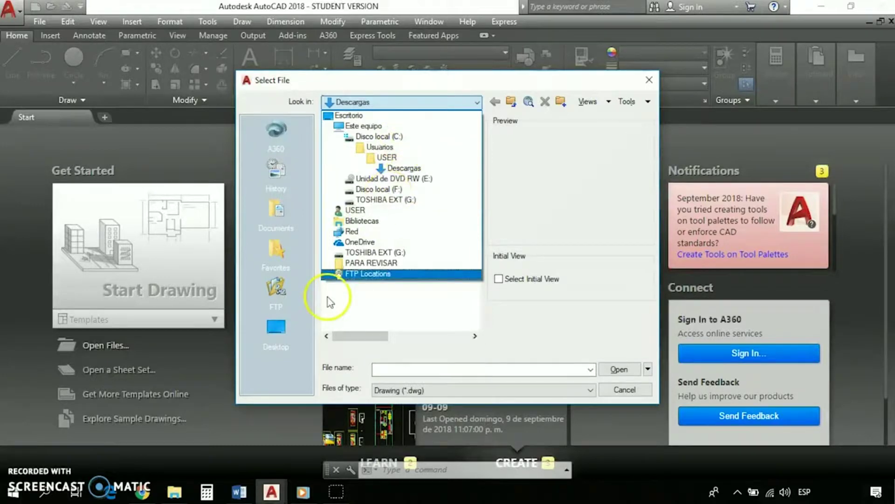
click(271, 368)
click(276, 329)
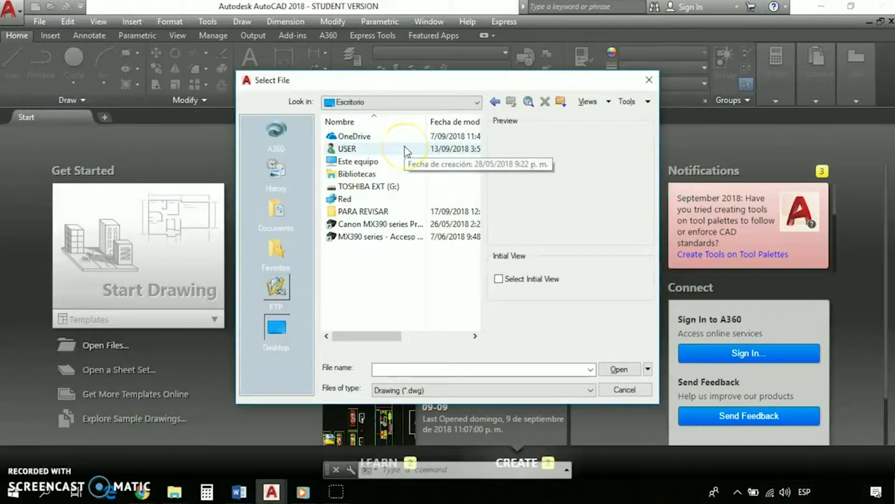
click(474, 103)
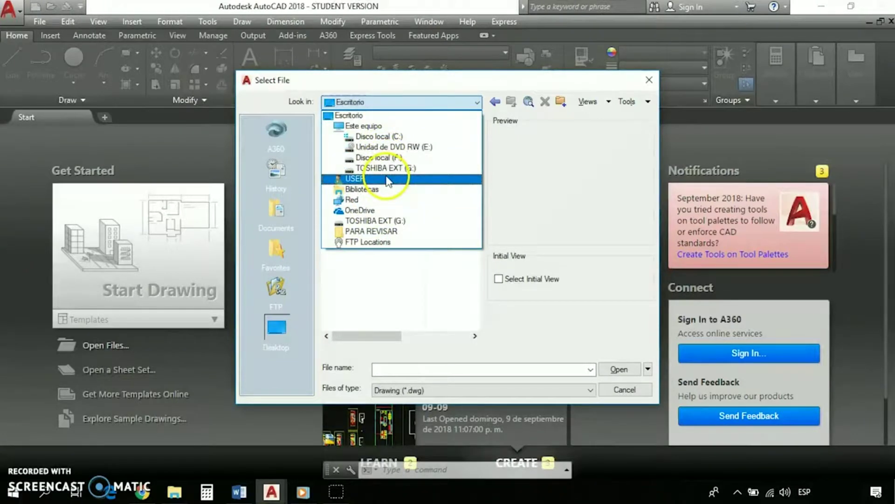
click(495, 102)
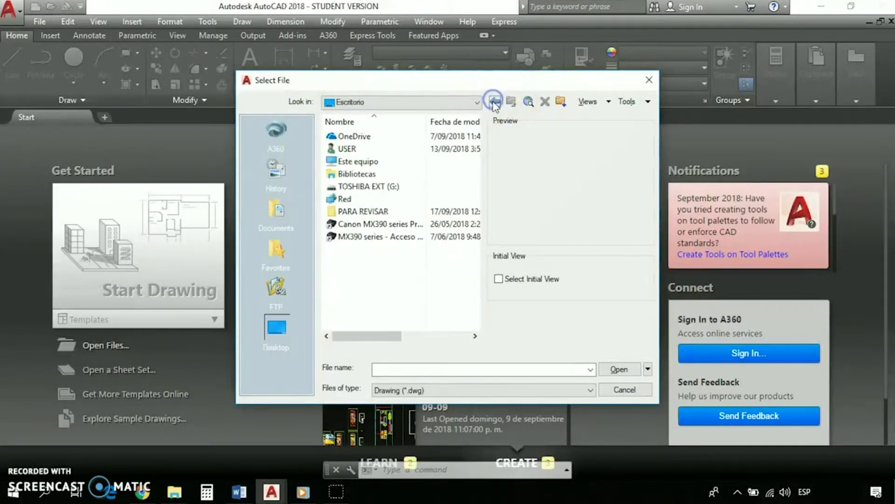
click(494, 102)
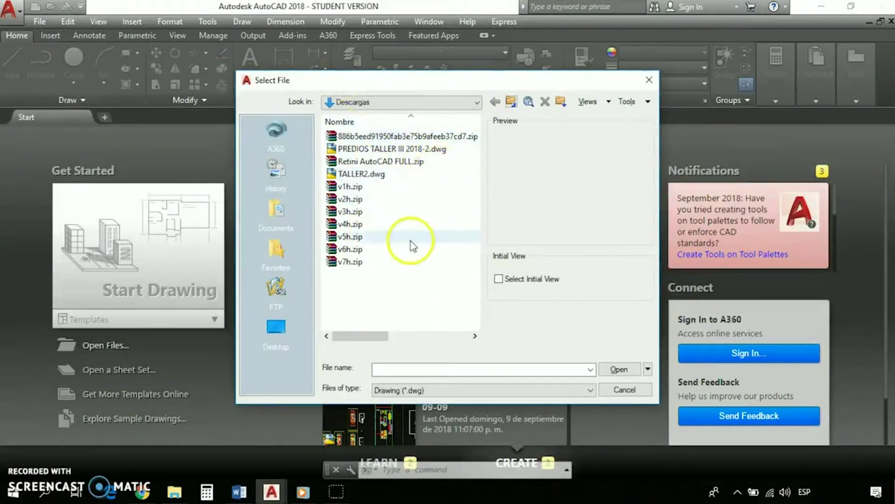
click(353, 175)
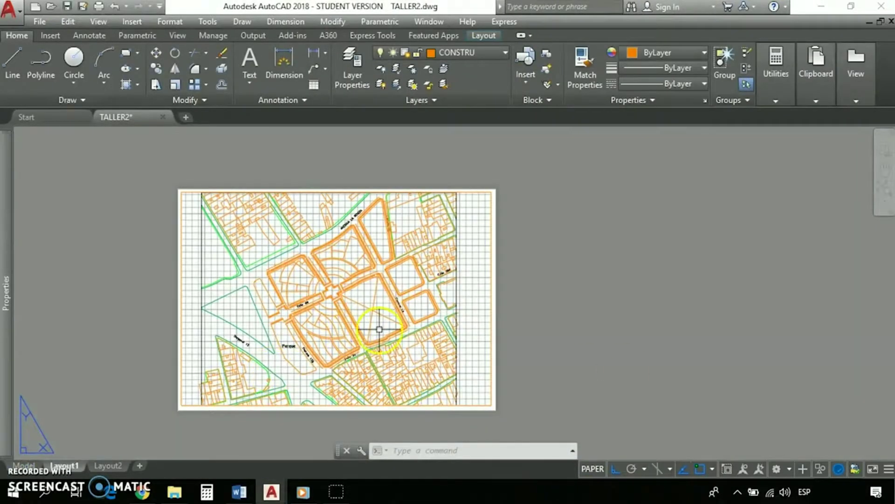
click(163, 117)
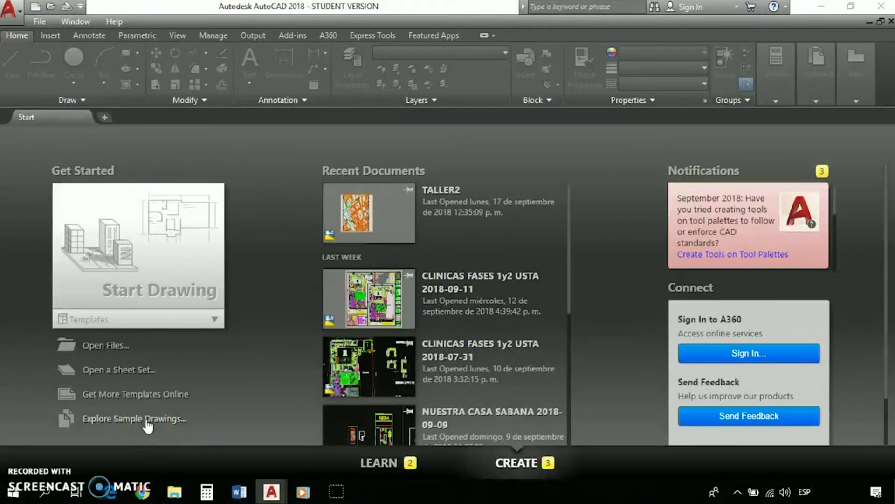
- Create a new drawing from the acad.dwt template
click(35, 8)
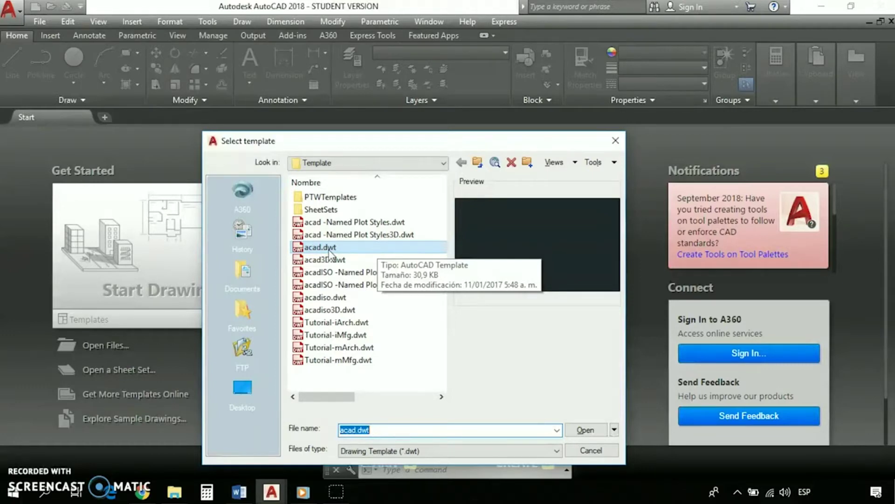
click(587, 430)
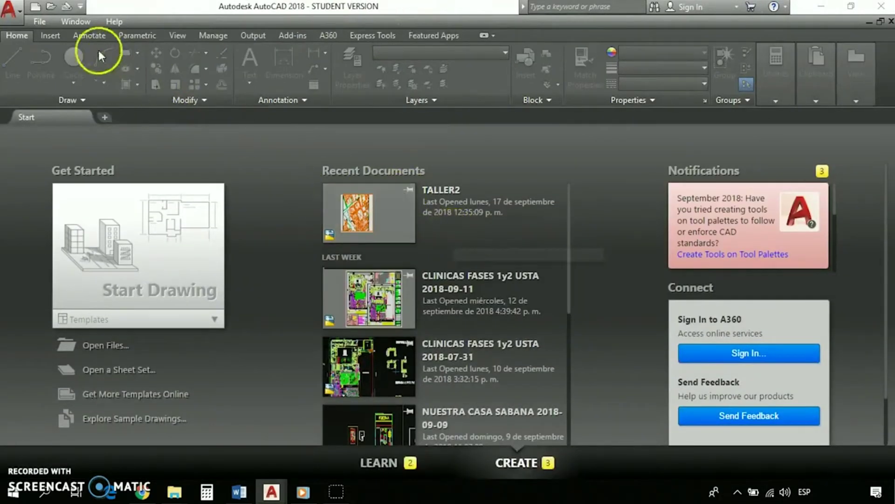
- Preview the Tutorial mArch, mMfg, iMfg and iArch templates, and start a new drawing based on acad.dwt instead
click(35, 8)
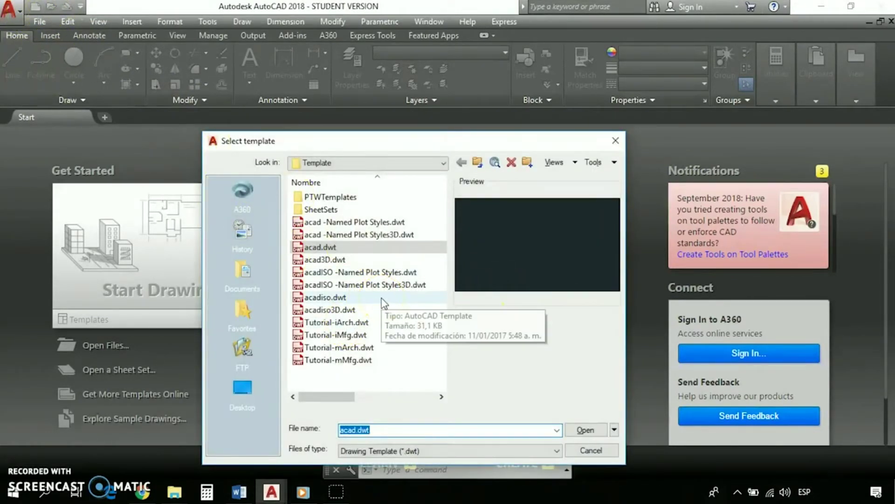
click(342, 347)
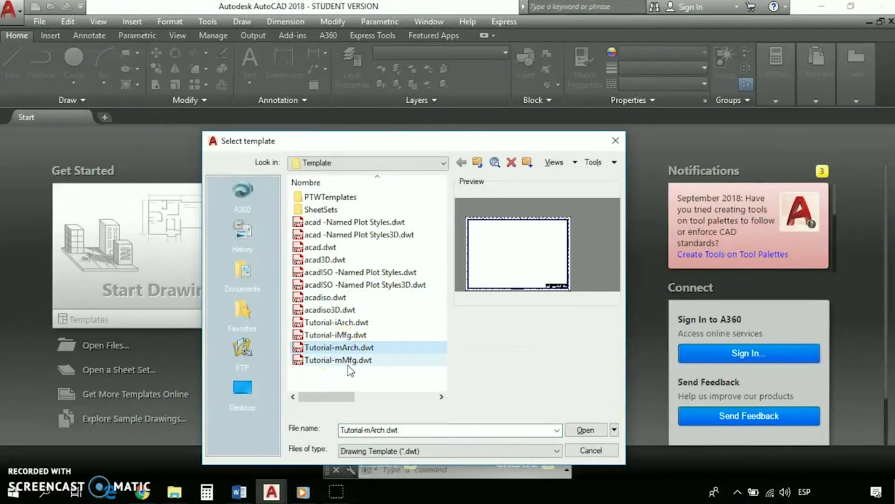
click(348, 360)
click(340, 335)
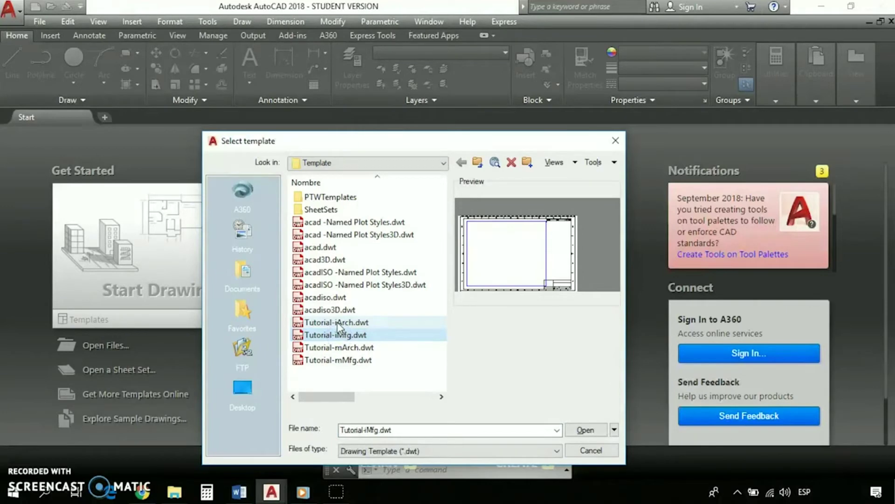
click(338, 321)
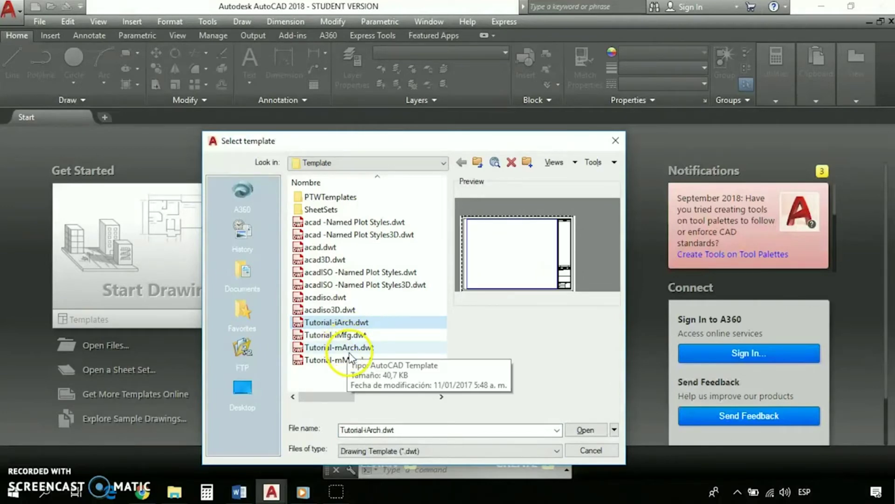
click(342, 335)
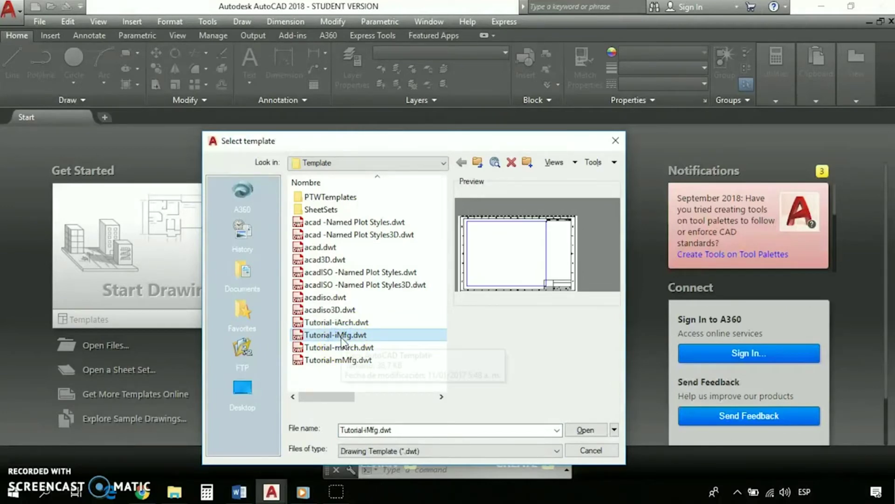
click(330, 251)
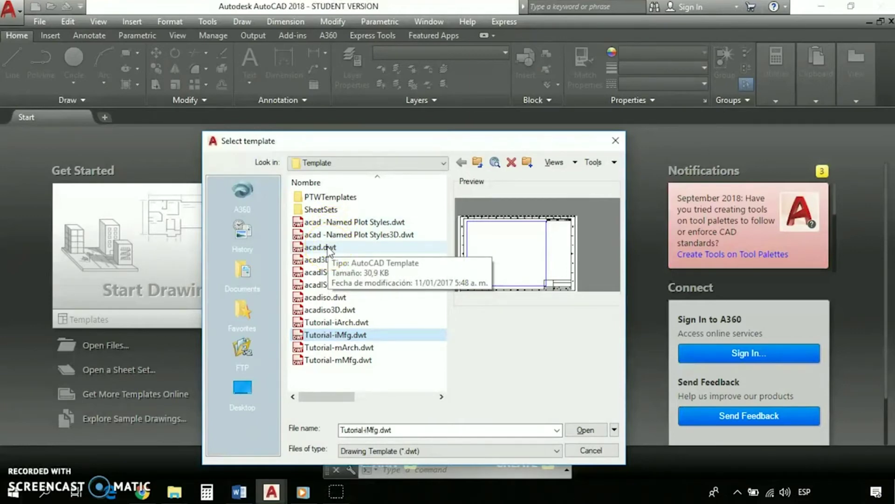
click(329, 250)
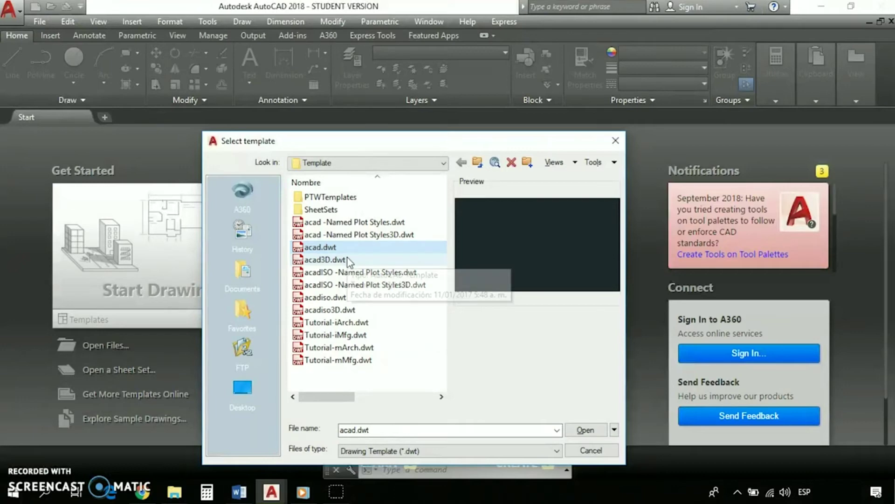
click(507, 428)
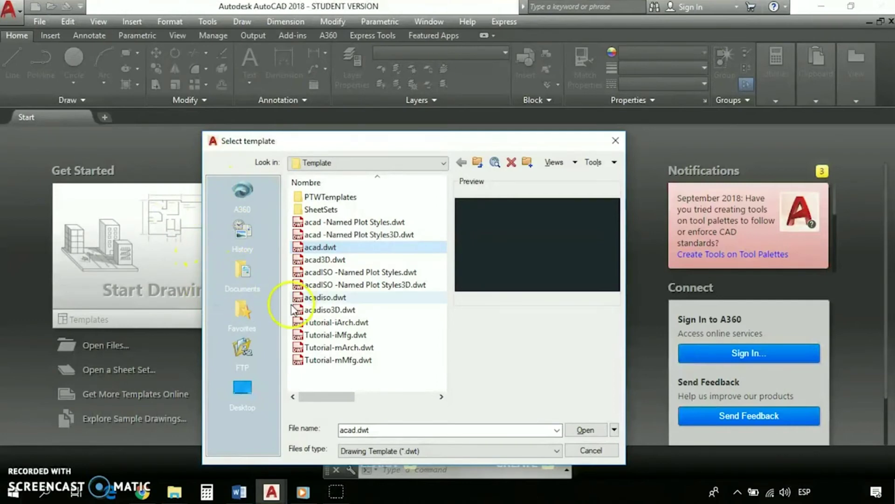
click(586, 430)
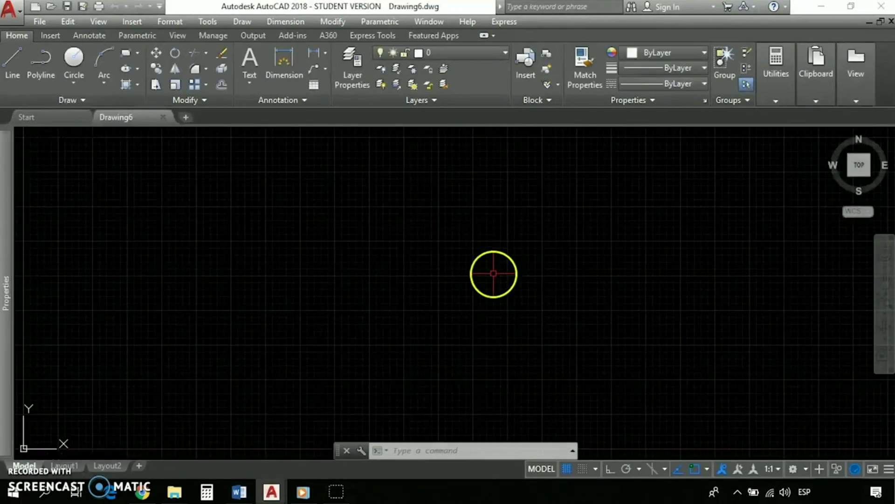